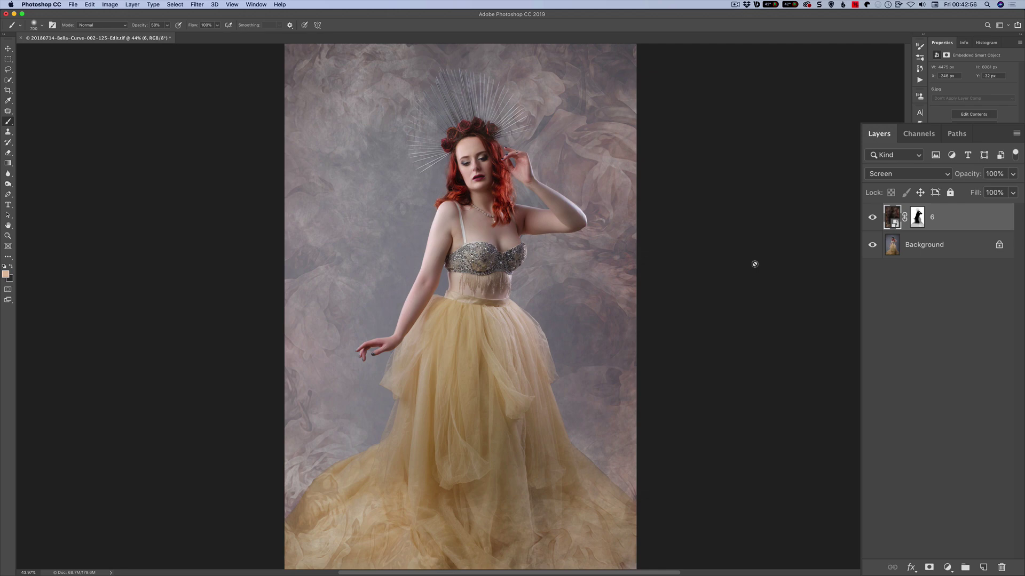
Step: Hide texture layer 6 and unlock the Background so it becomes a regular layer
left_click(872, 217)
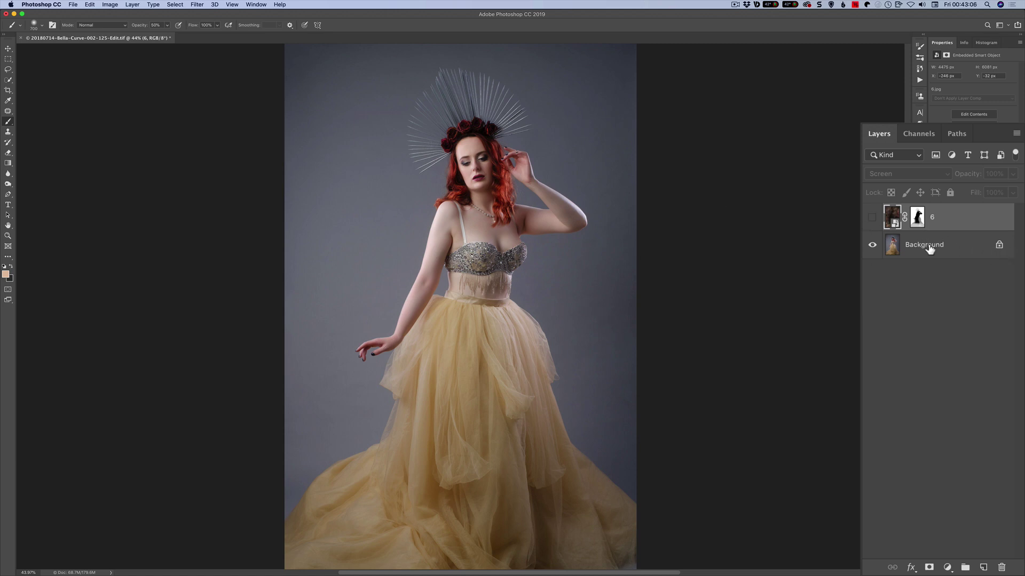
left_click(998, 247)
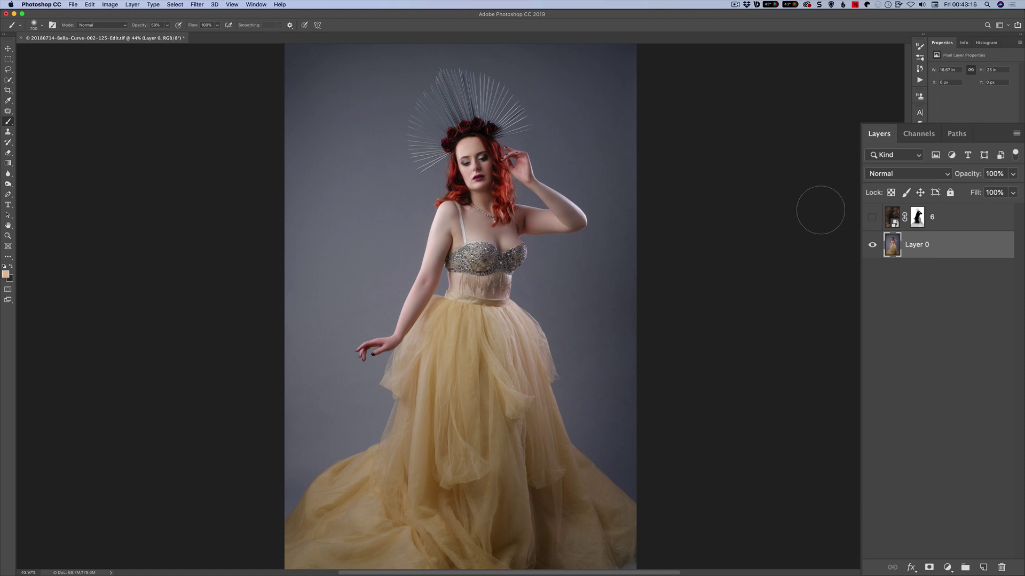
Step: Add a new empty layer with the default settings and place it beneath the portrait layer
left_click(133, 4)
mouse_move(160, 14)
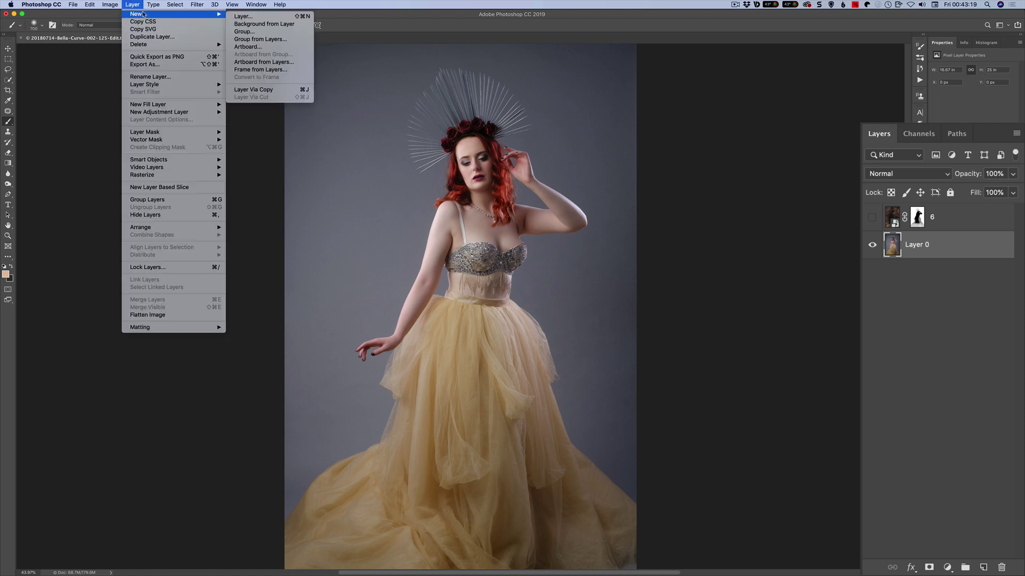
left_click(265, 19)
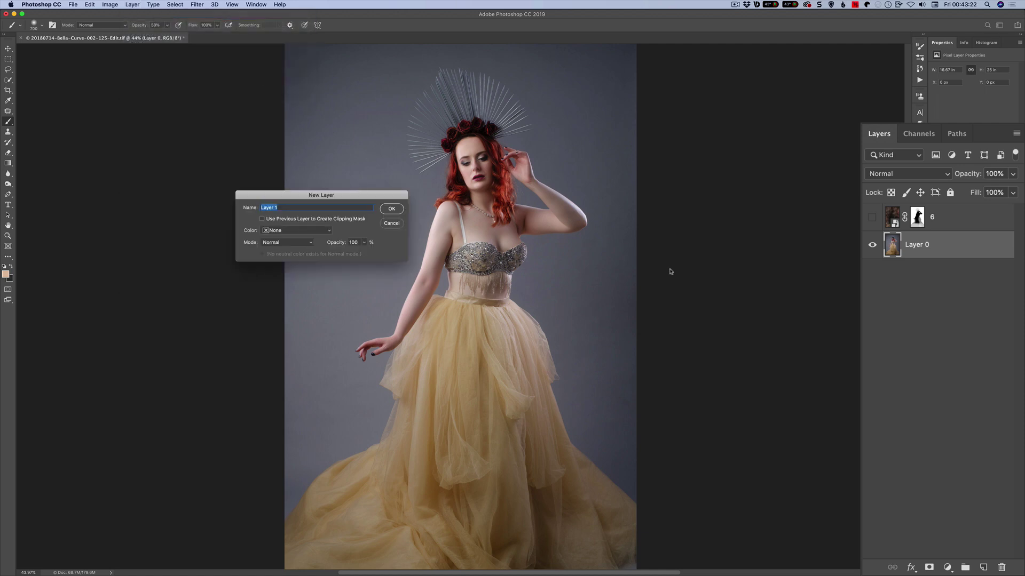
left_click(391, 208)
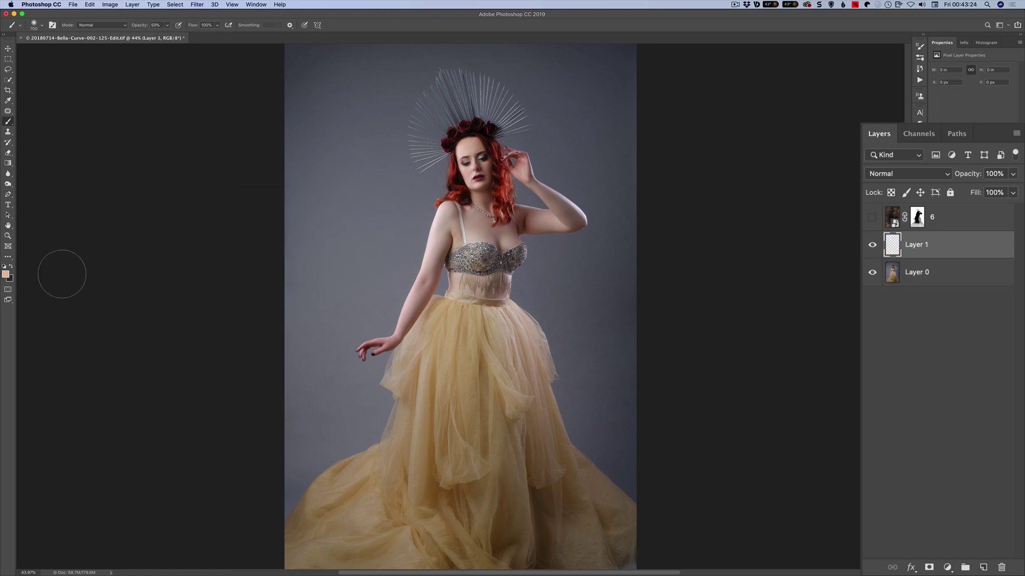
left_click_drag(946, 243, 938, 289)
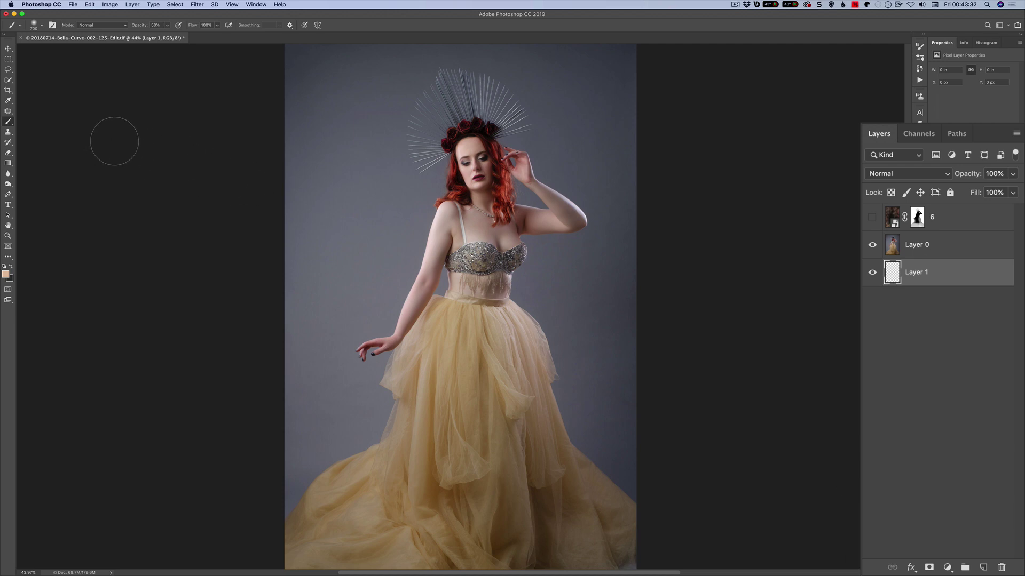
Step: With the portrait layer active, crop to the 4:5 ratio, extending the canvas beyond both sides while keeping the headpiece and dress in frame
left_click(931, 245)
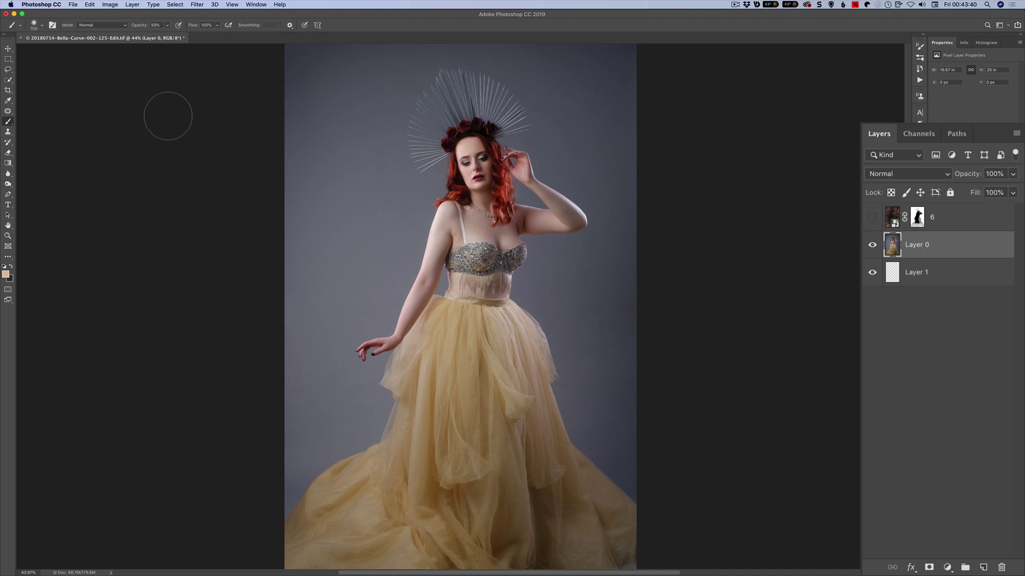
left_click(8, 91)
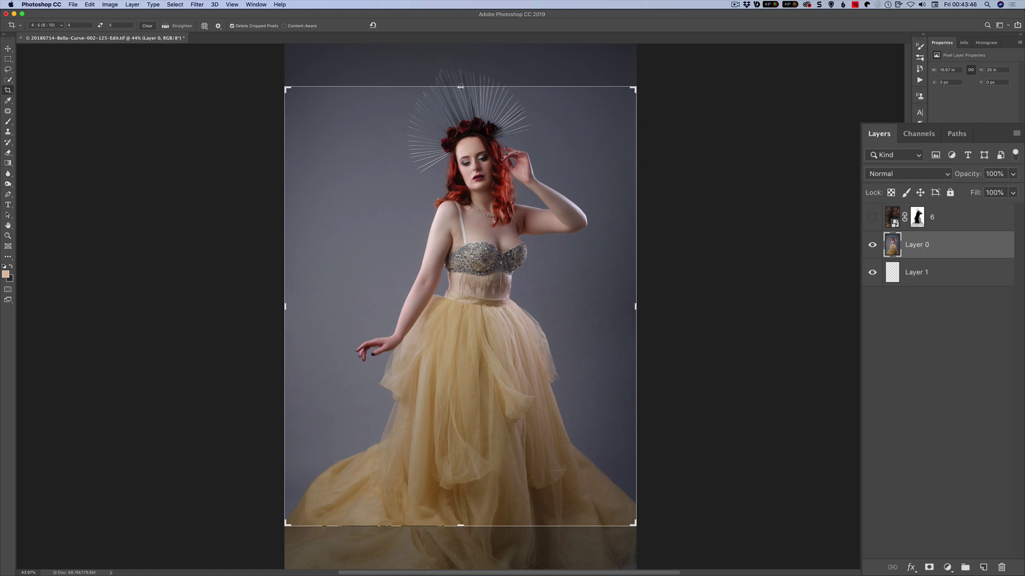
left_click_drag(462, 86, 462, 57)
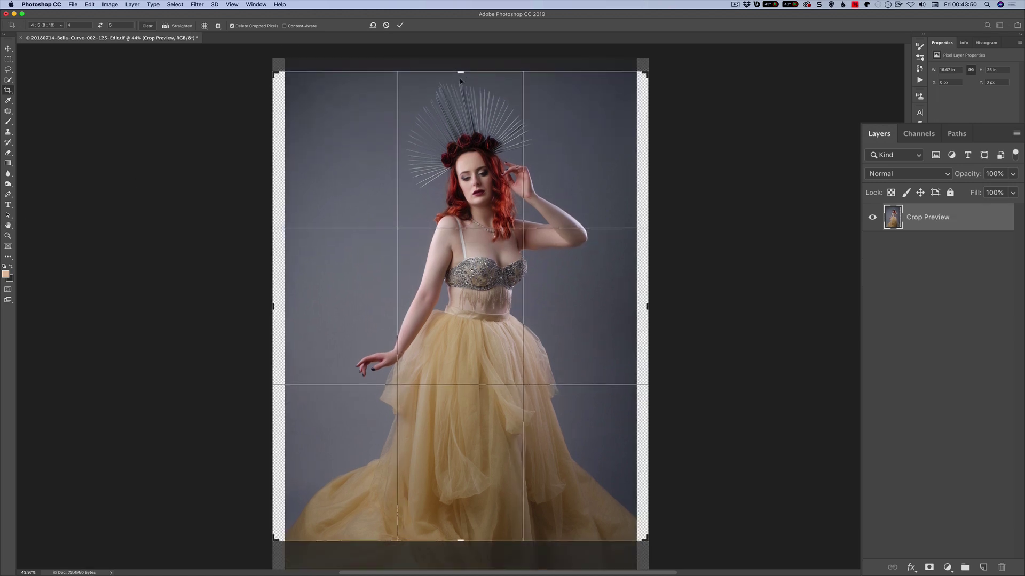
left_click_drag(459, 539, 458, 560)
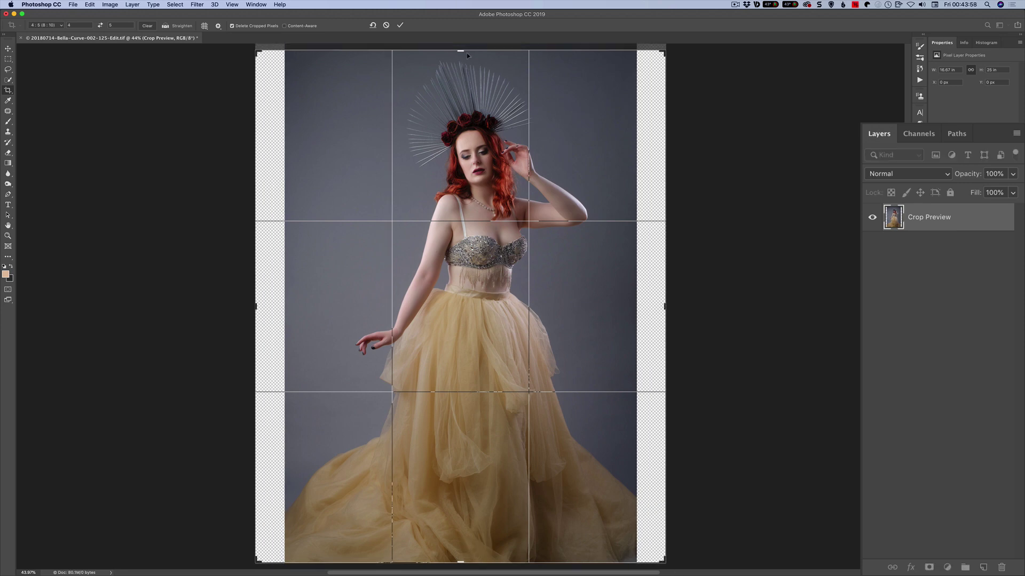
left_click_drag(461, 51, 461, 49)
key("Return")
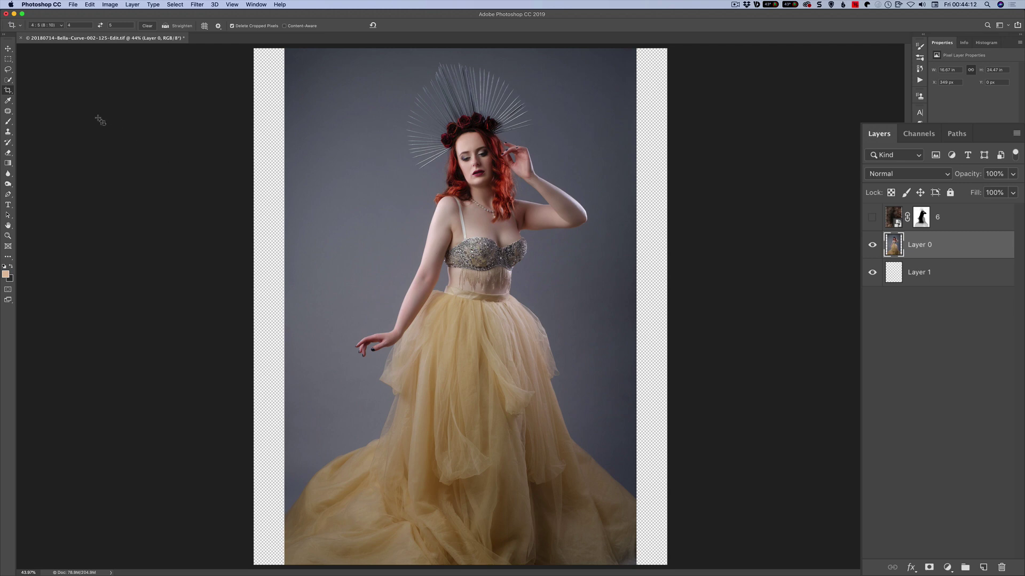
Step: Select the blank strip left of the photo with a rectangular marquee and fill it using Content-Aware with Color Adaptation at 100% opacity
left_click(8, 59)
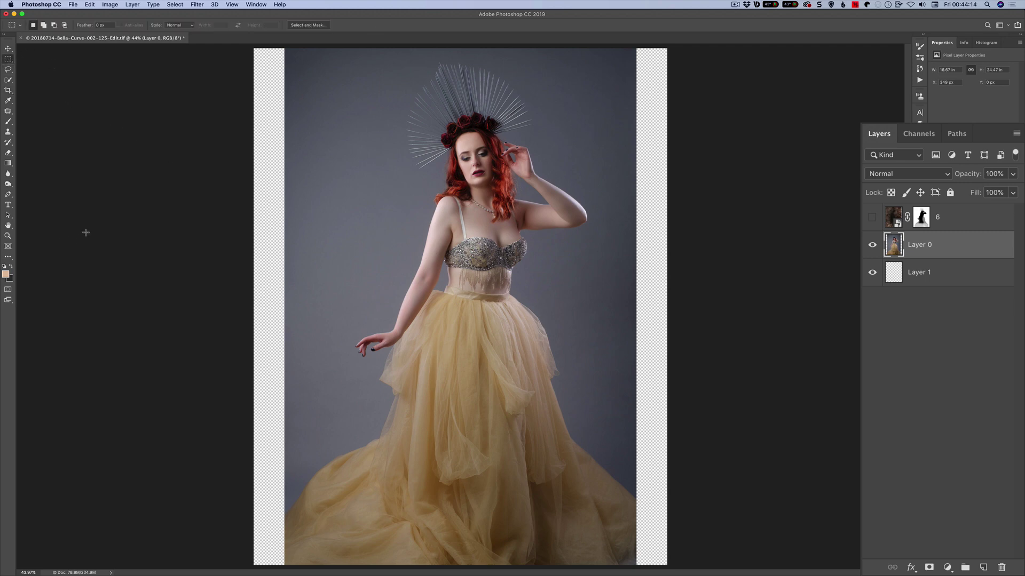
left_click_drag(254, 49, 273, 557)
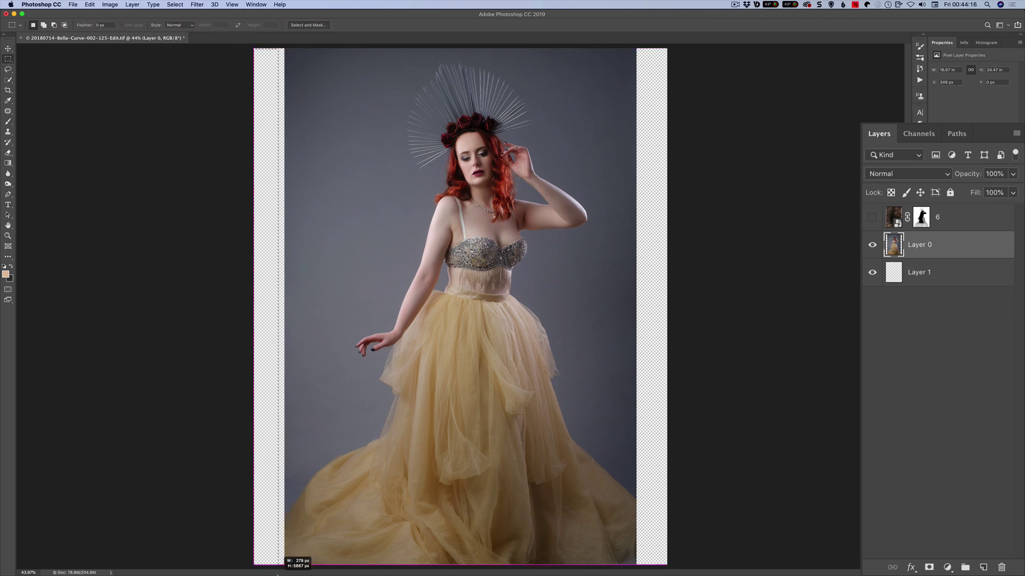
left_click(236, 61)
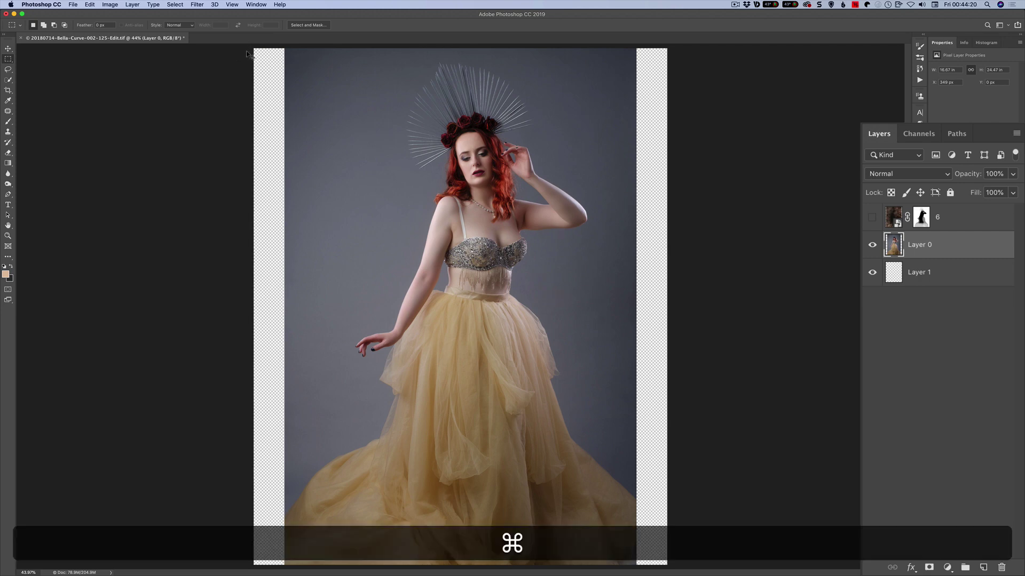
key("super+minus")
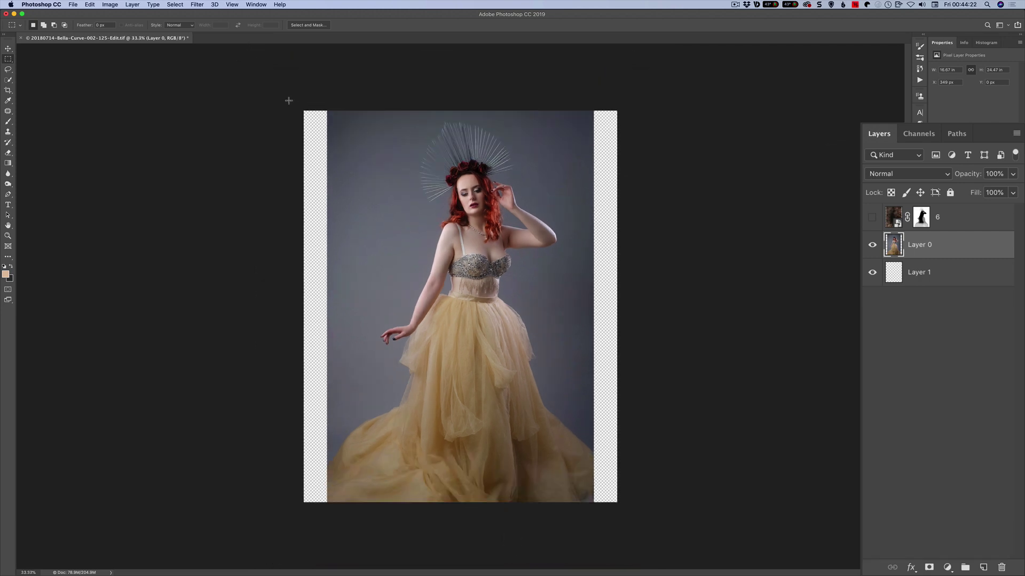
left_click_drag(304, 111, 329, 544)
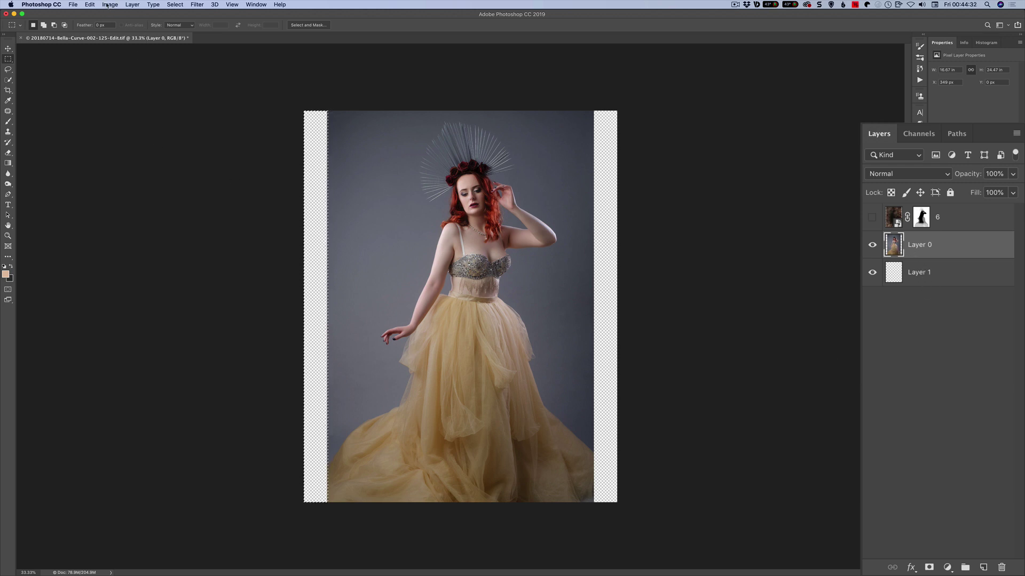
left_click(90, 5)
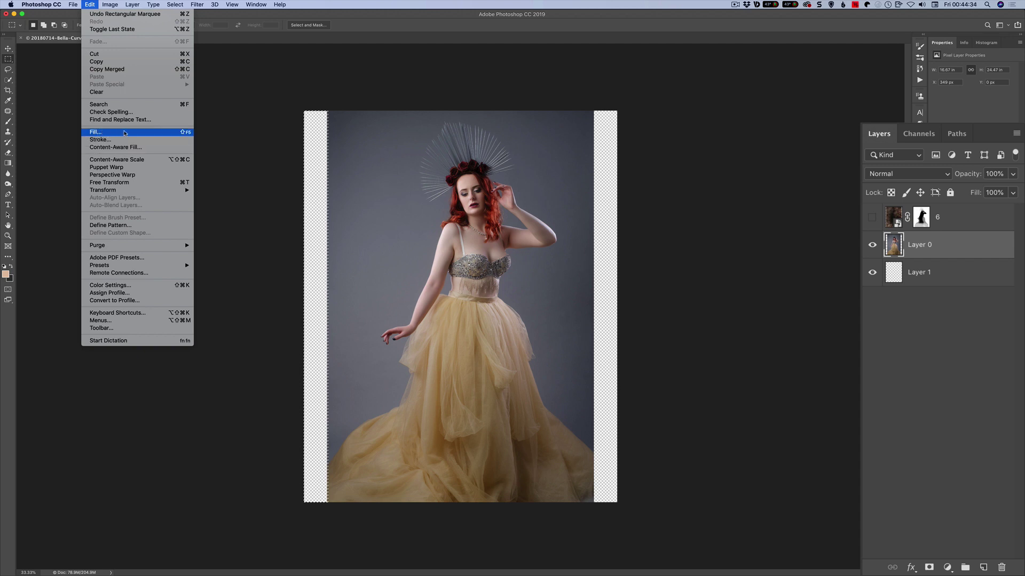
left_click(165, 135)
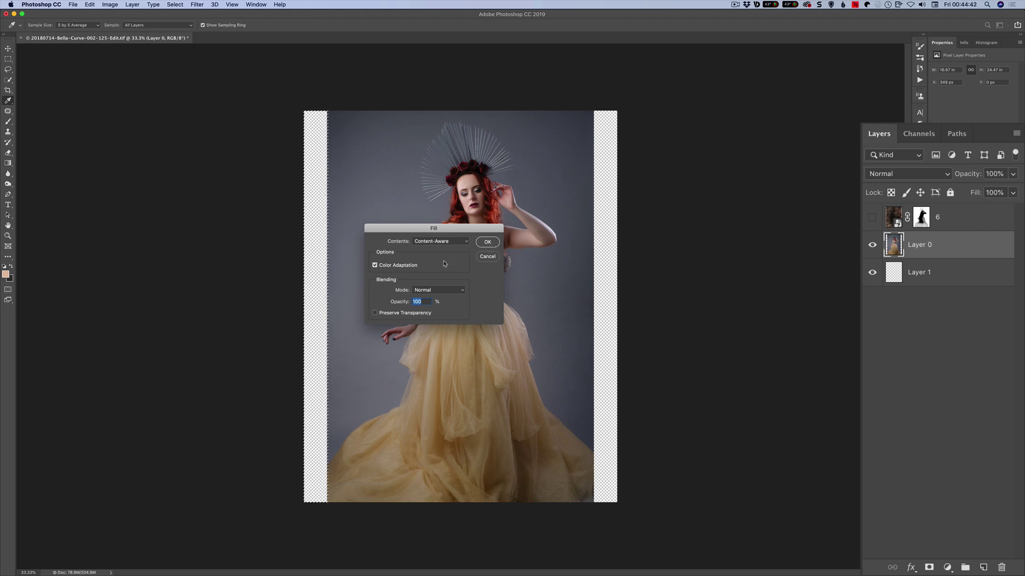
left_click(449, 243)
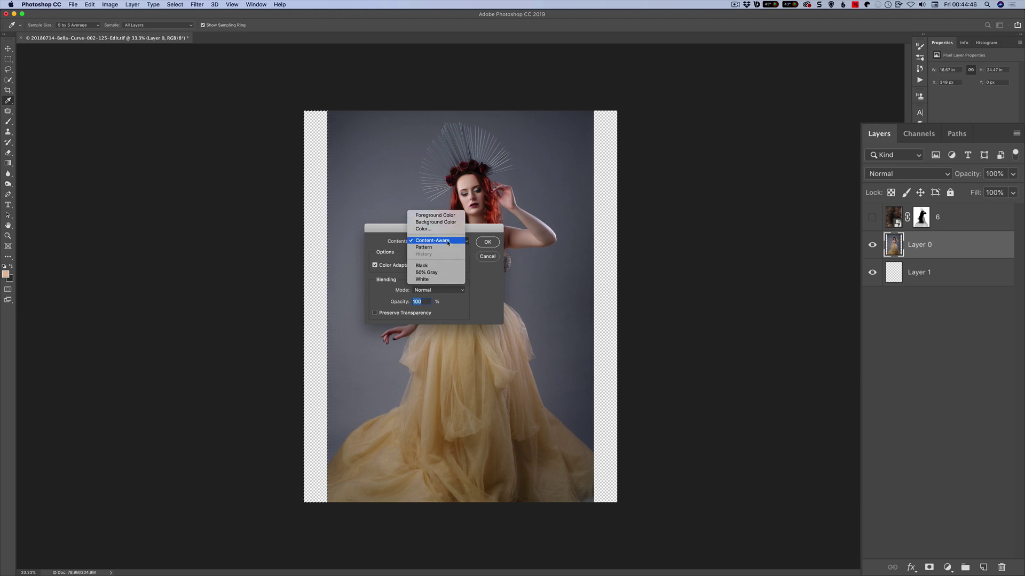
left_click(448, 243)
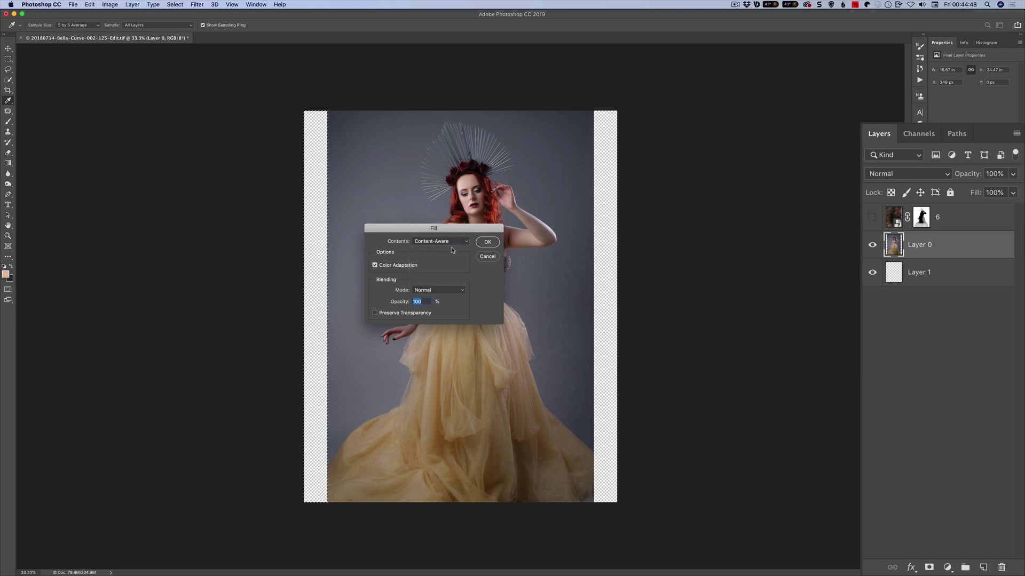
left_click(486, 243)
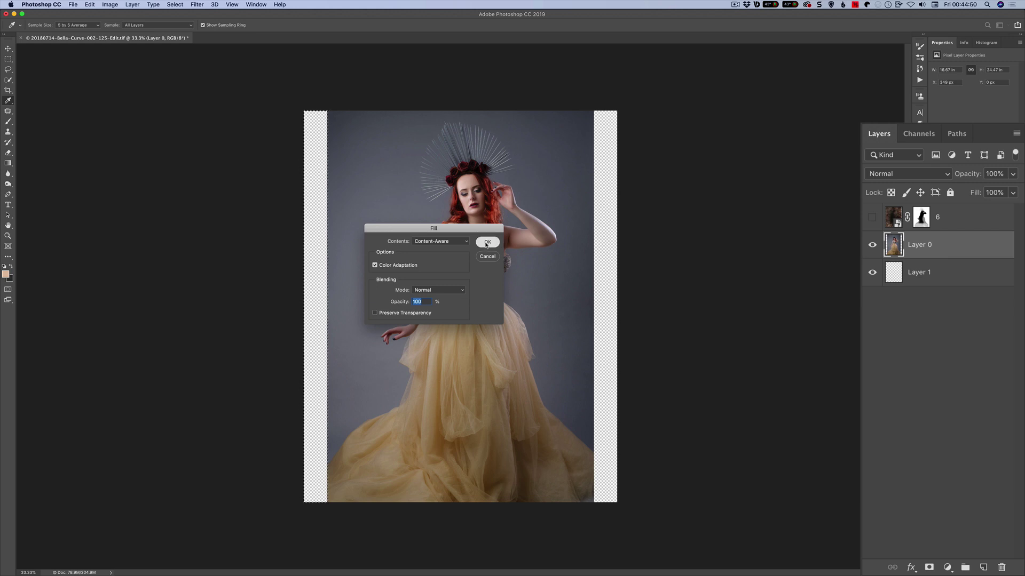
Step: Select the blank strip right of the photo with a slight overlap, fill it using Content-Aware, and deselect
key("m")
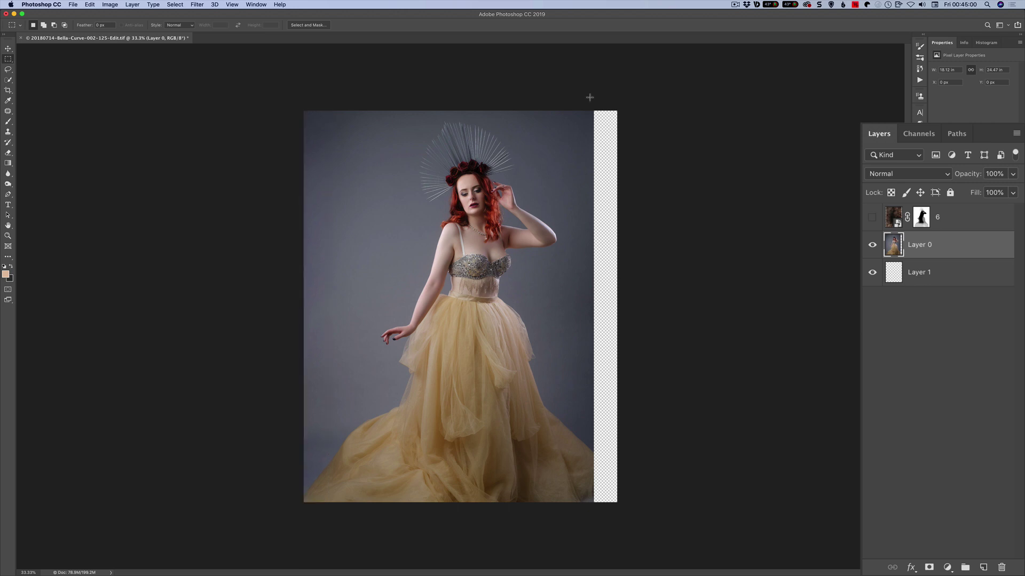
left_click_drag(589, 99, 652, 552)
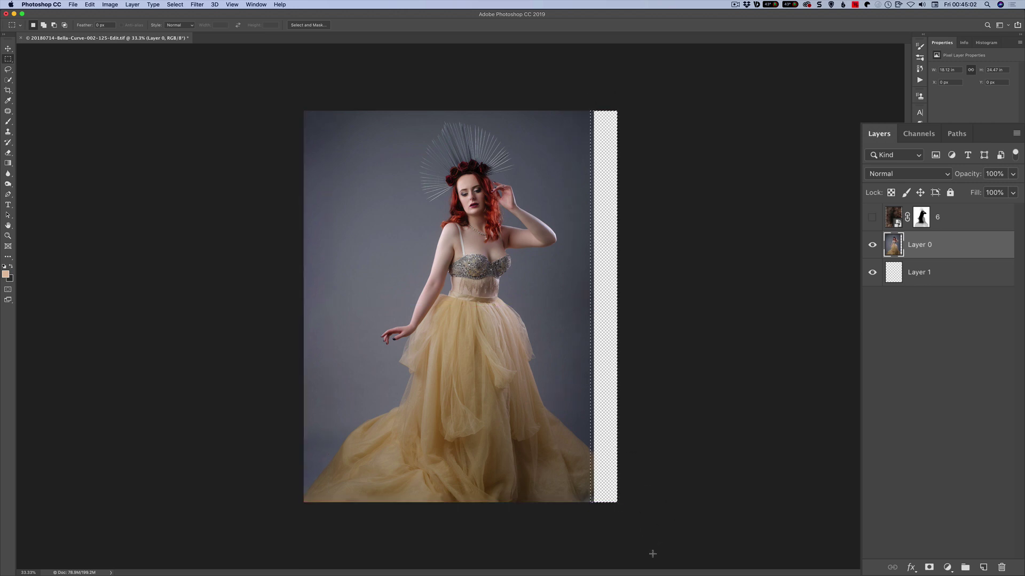
key("shift")
key("shift+BackSpace")
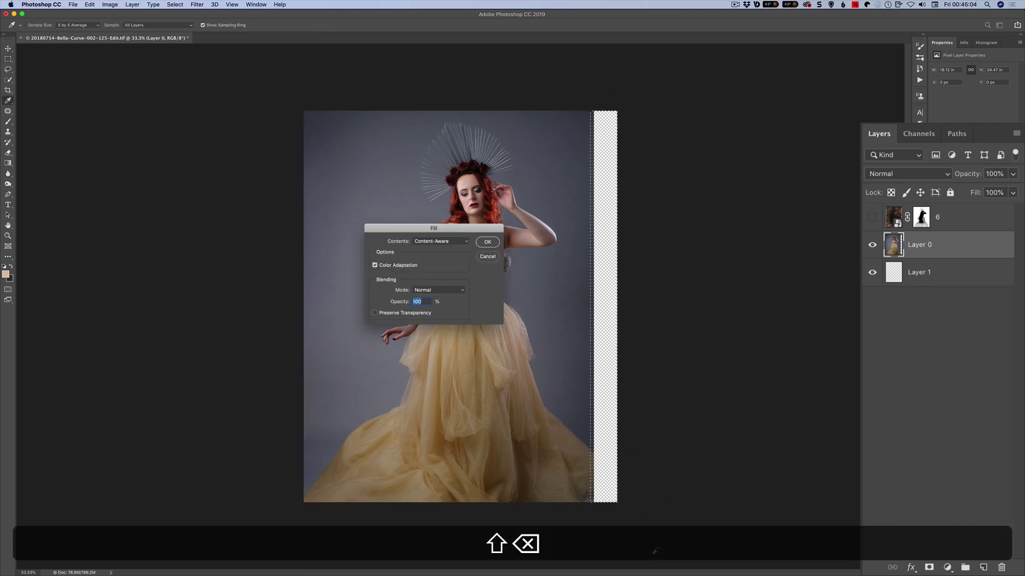
key("Return")
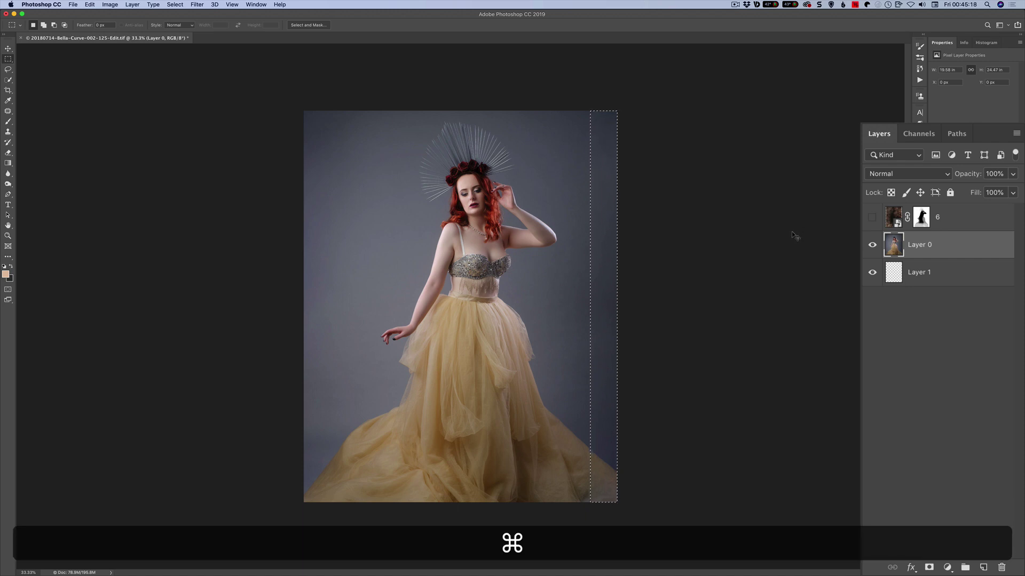
key("super+d")
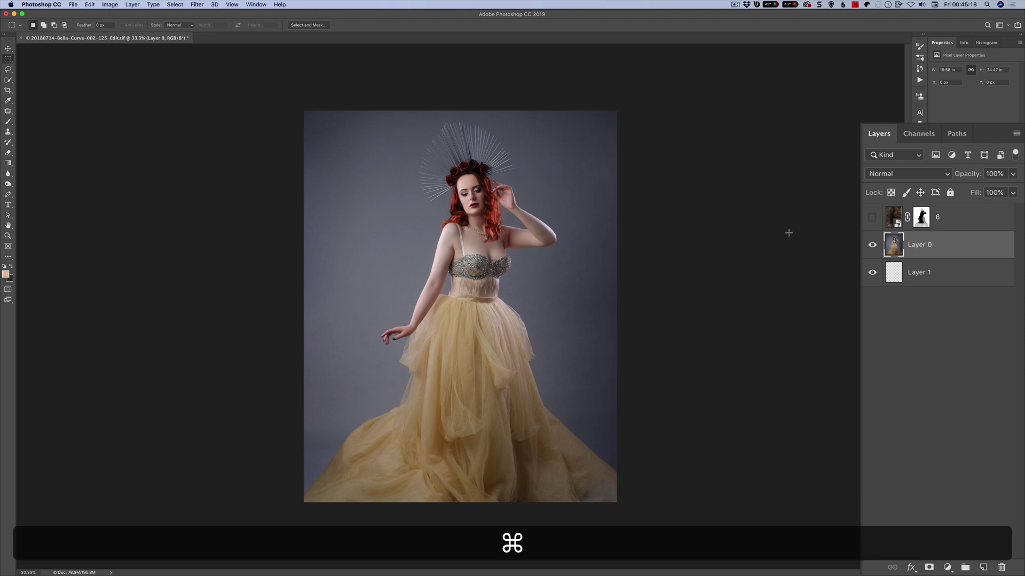
Step: Show texture layer 6 again and inspect its layer mask on its own
left_click(870, 217)
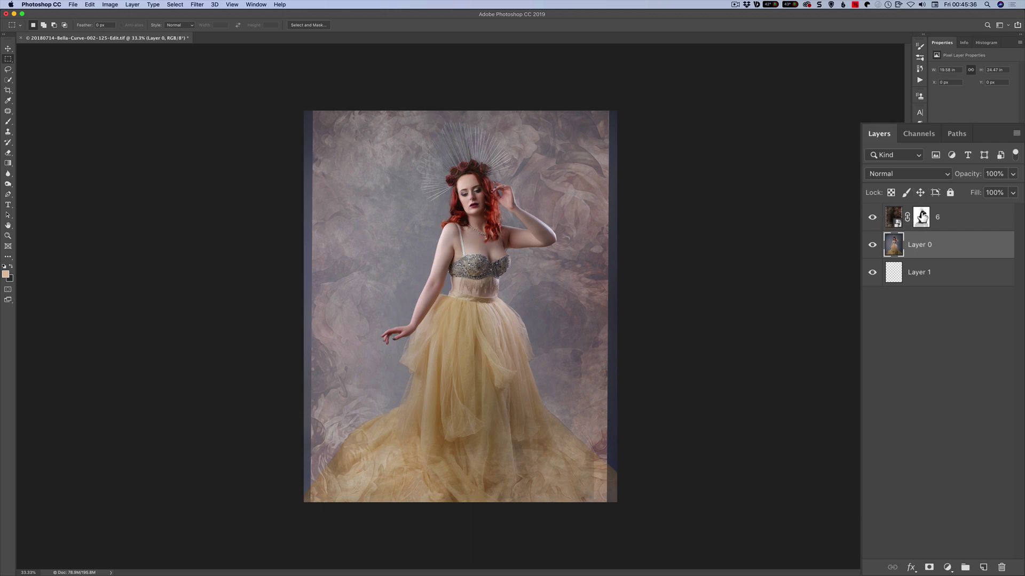
left_click(922, 219, "alt")
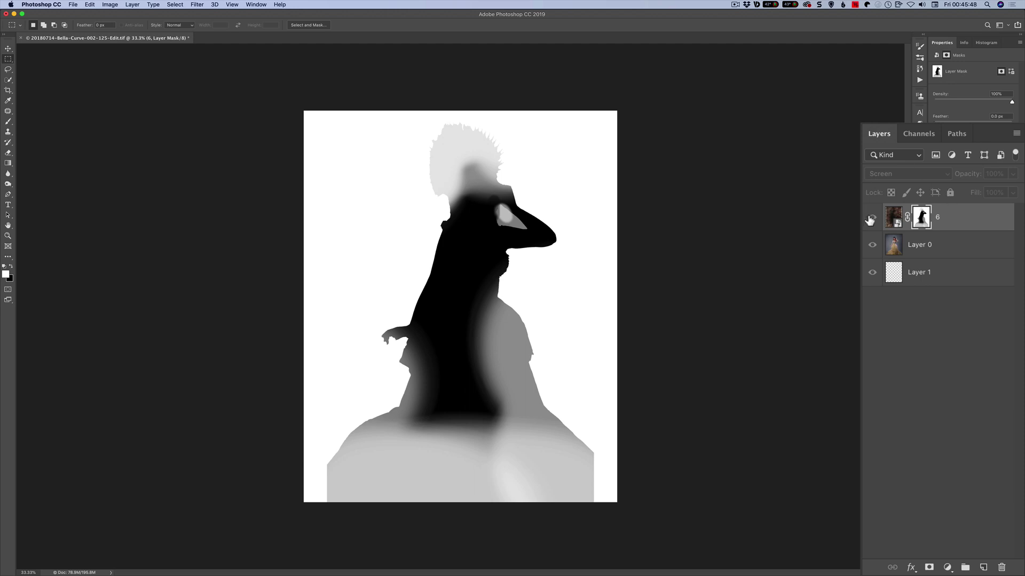
left_click(900, 221)
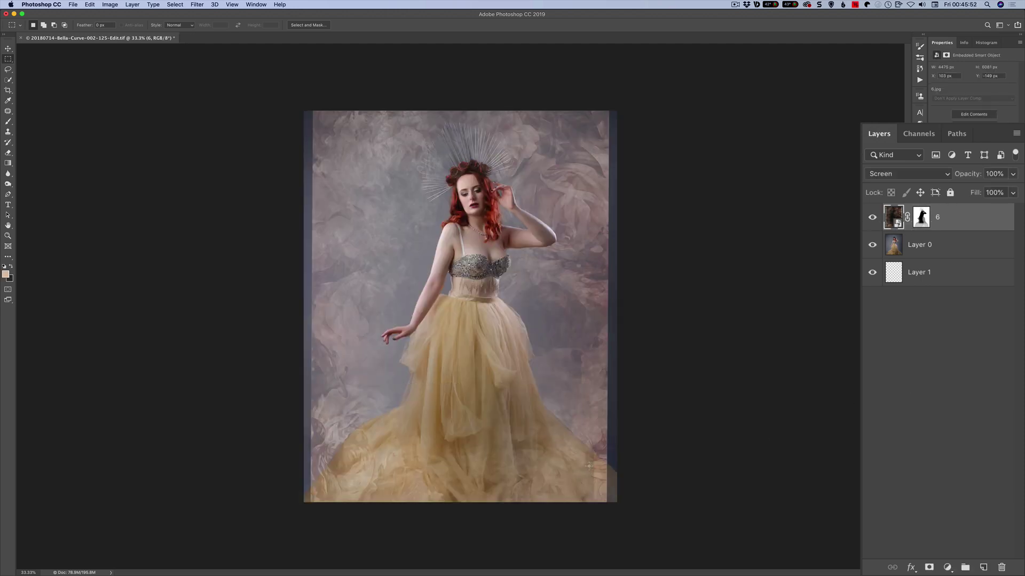
key("b")
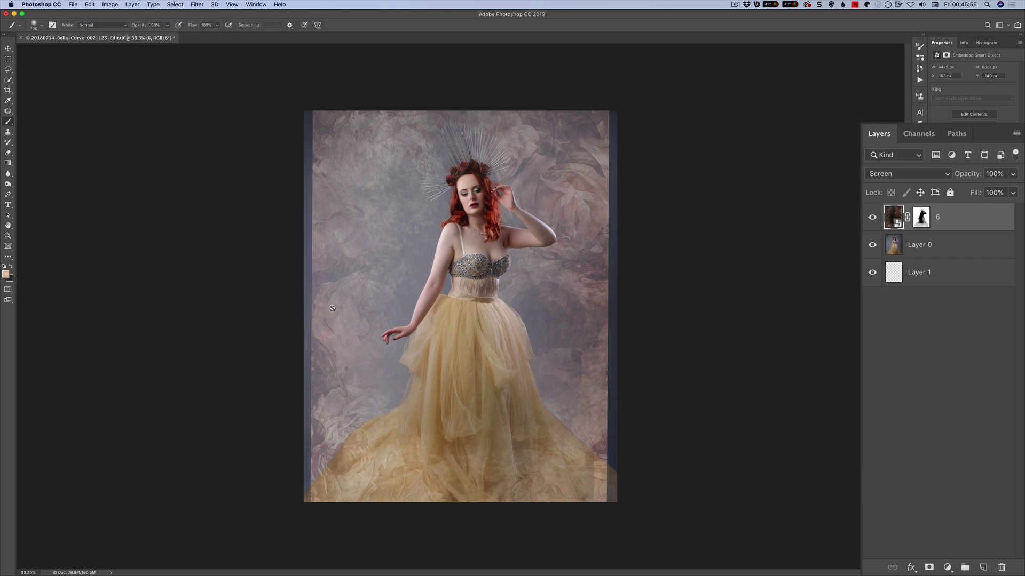
left_click(919, 224)
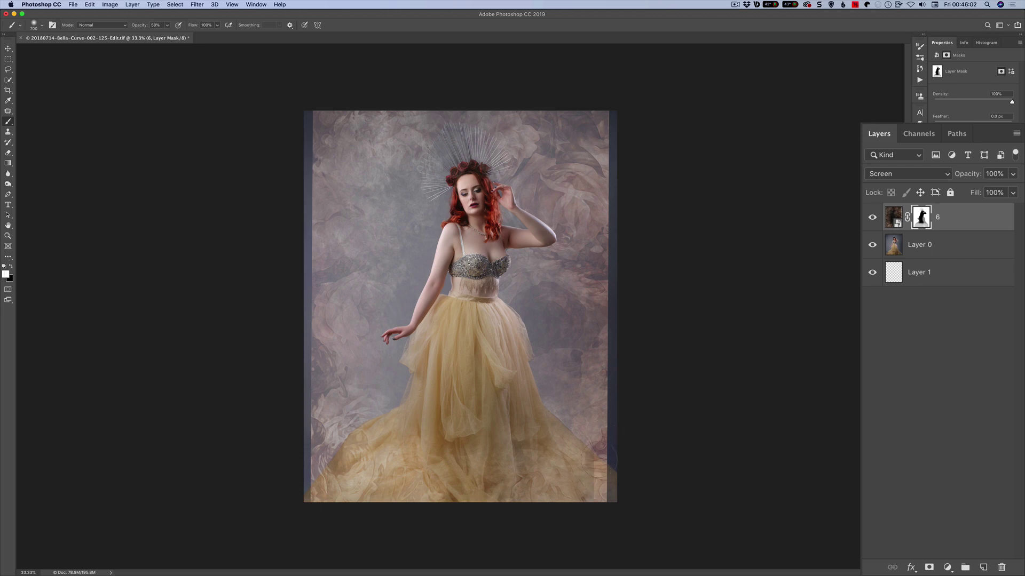
left_click(894, 220)
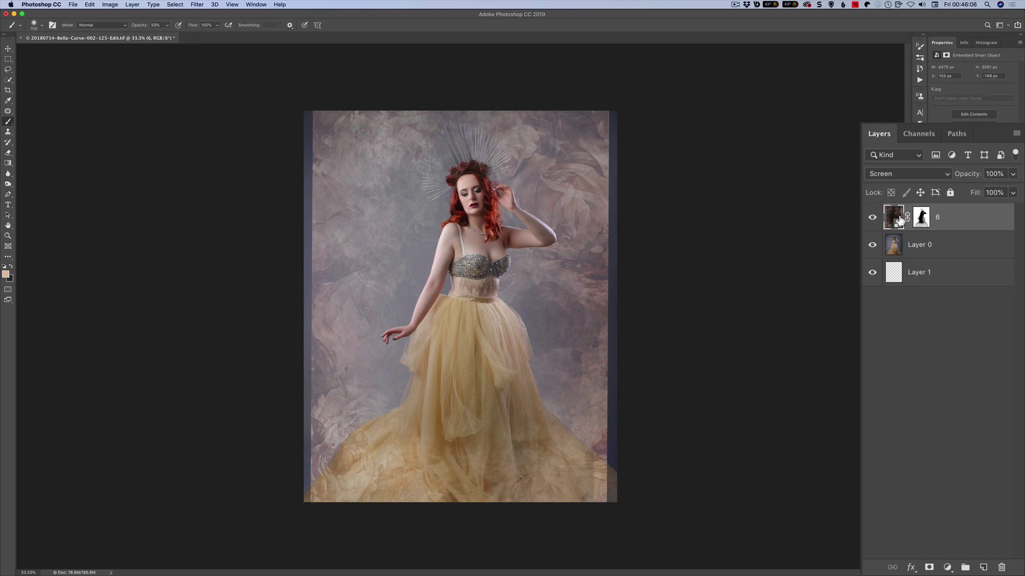
key("super+t")
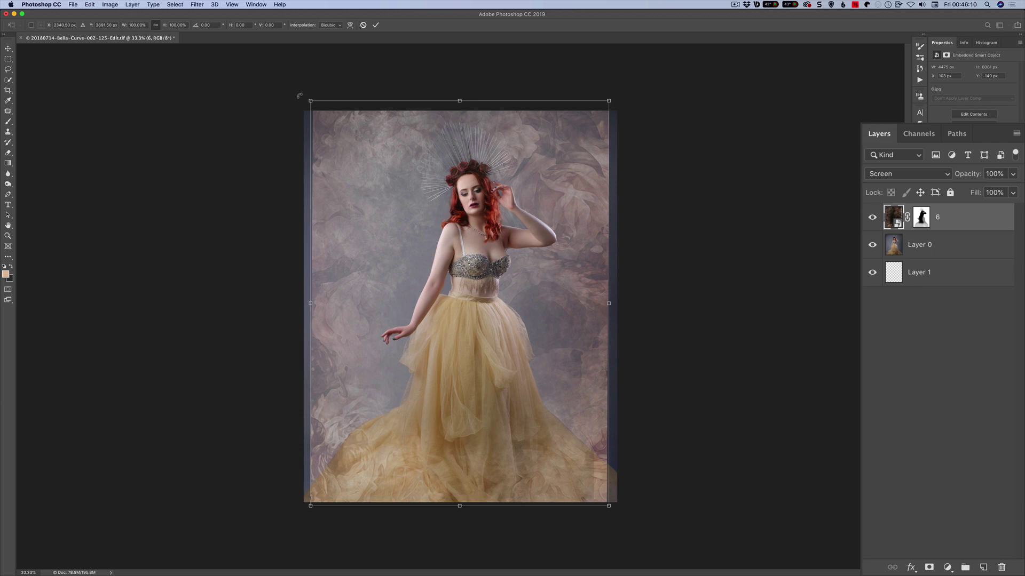
left_click_drag(296, 96, 281, 90)
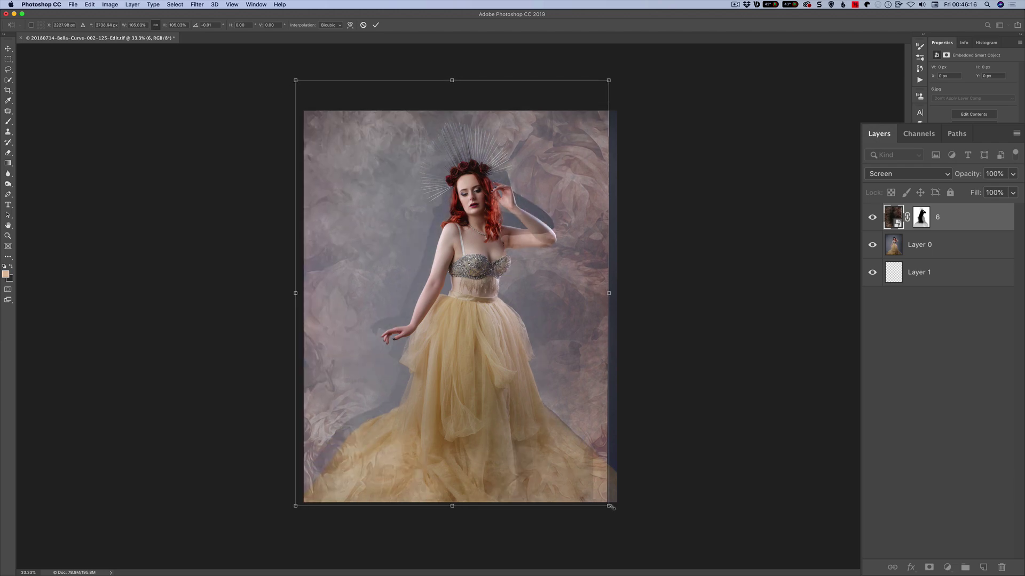
left_click_drag(608, 506, 627, 528)
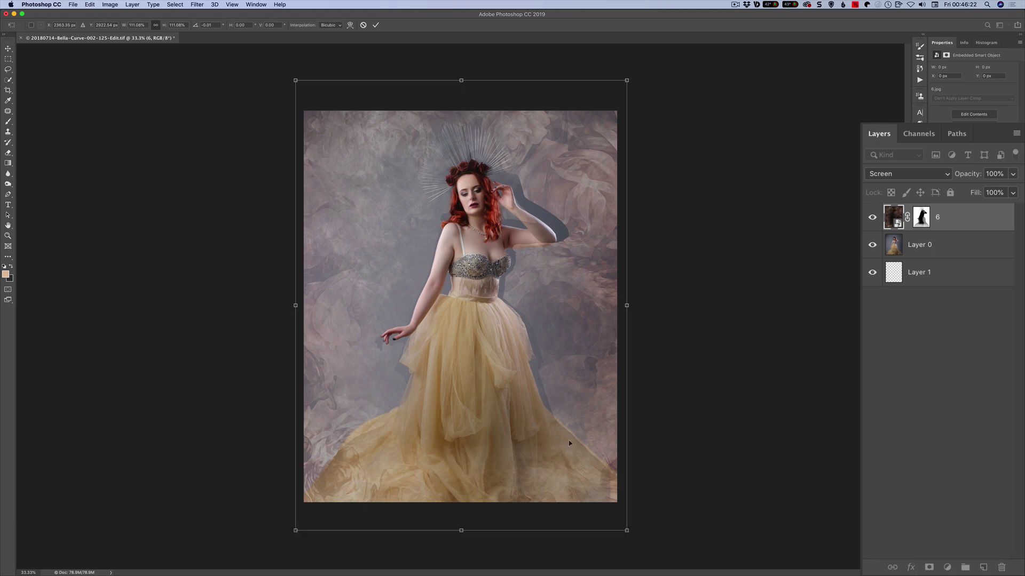
key("Escape")
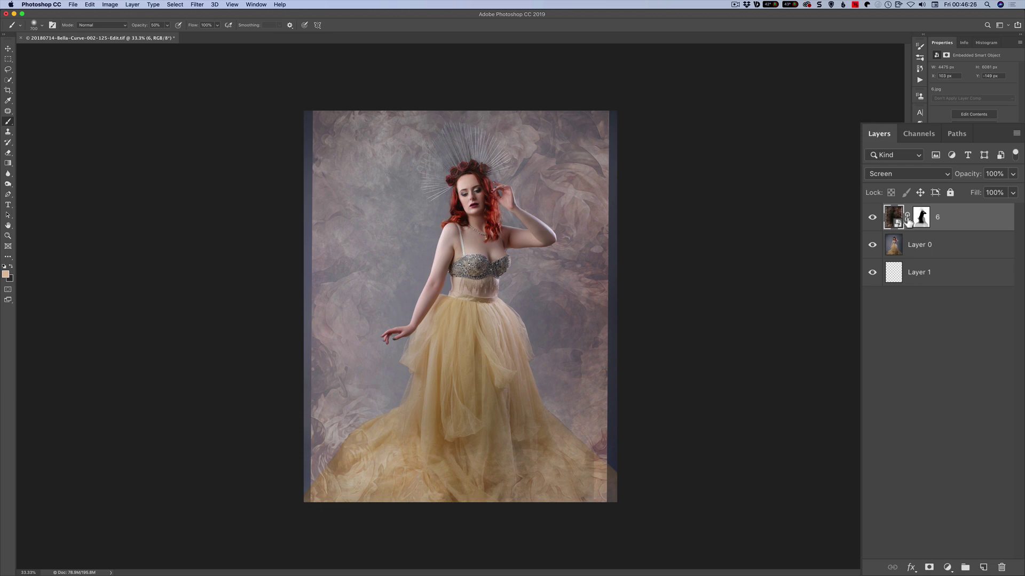
Step: Unlink texture layer 6 from its mask, then scale and reposition only the texture to about 181% to span the widened canvas
left_click(907, 217)
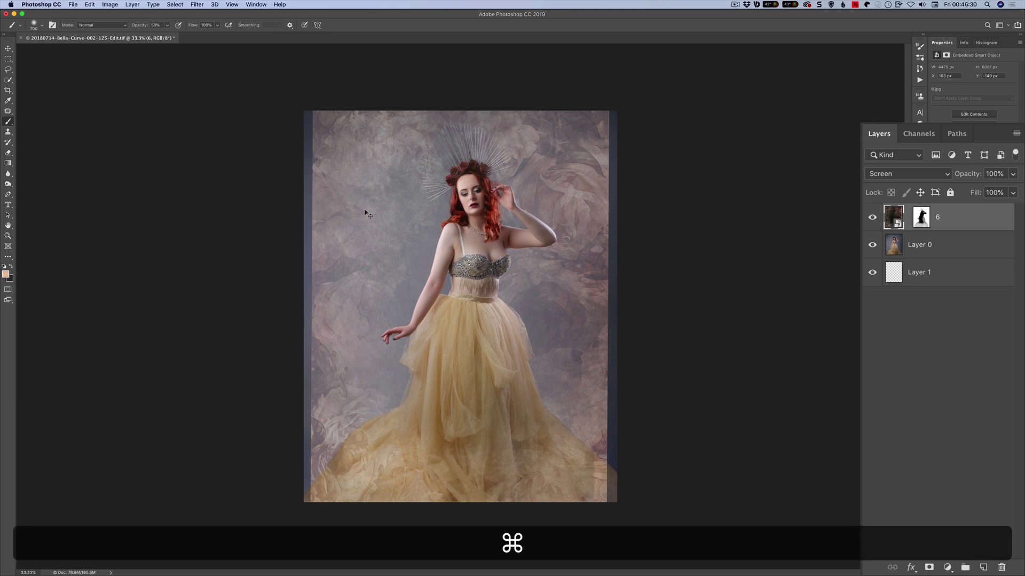
key("super+t")
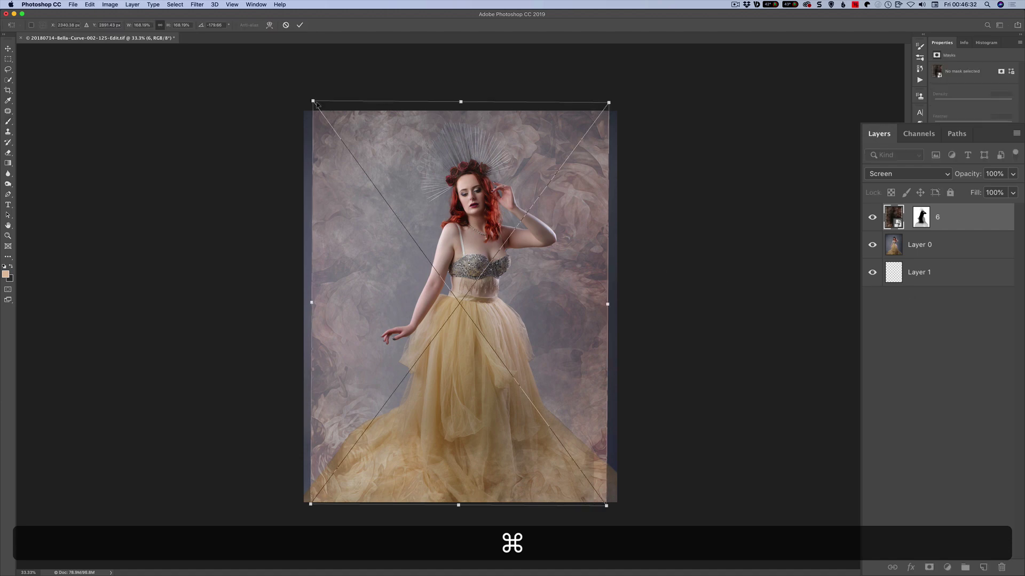
left_click_drag(314, 102, 294, 100)
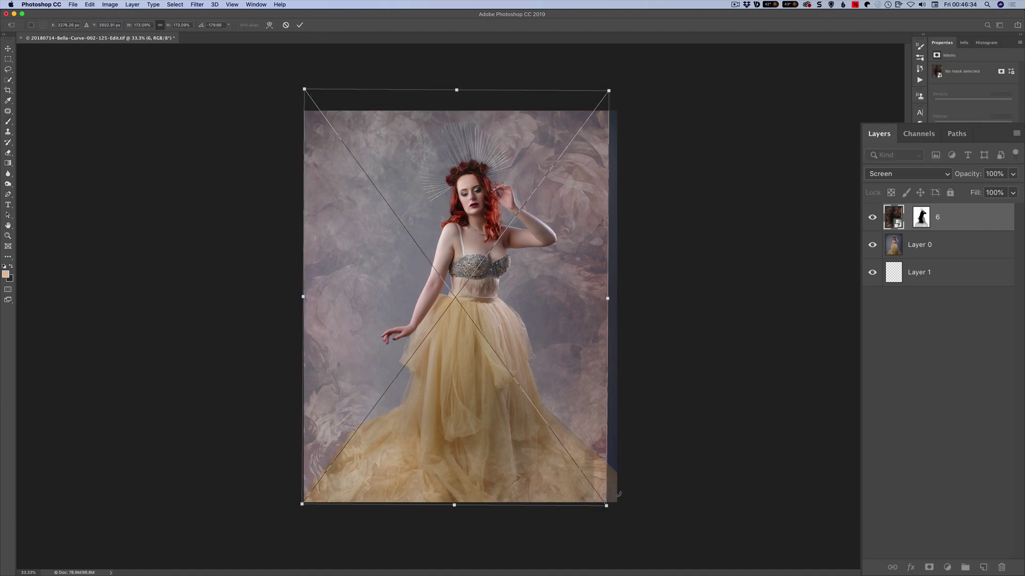
left_click_drag(606, 506, 613, 523)
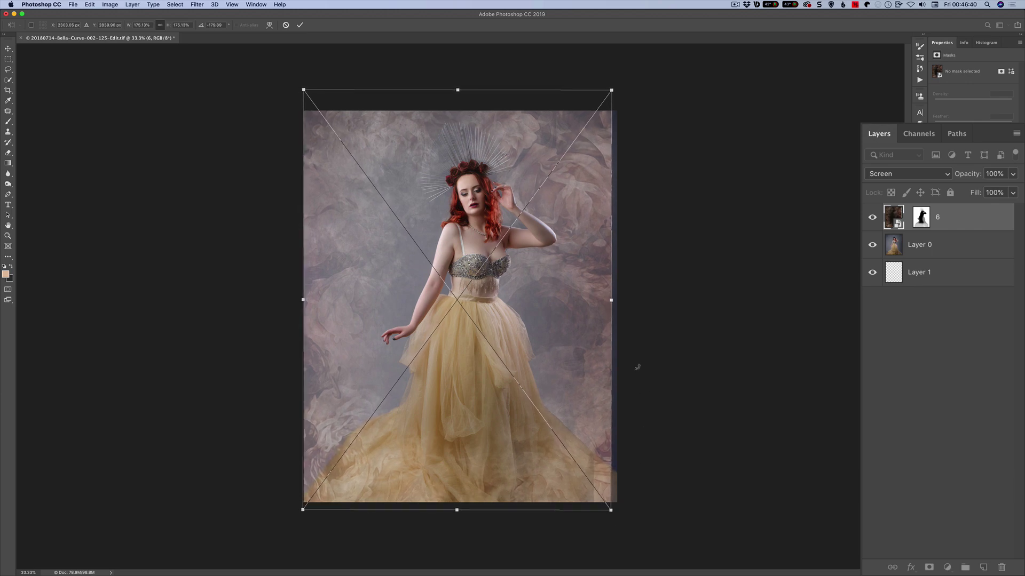
left_click_drag(613, 301, 621, 303)
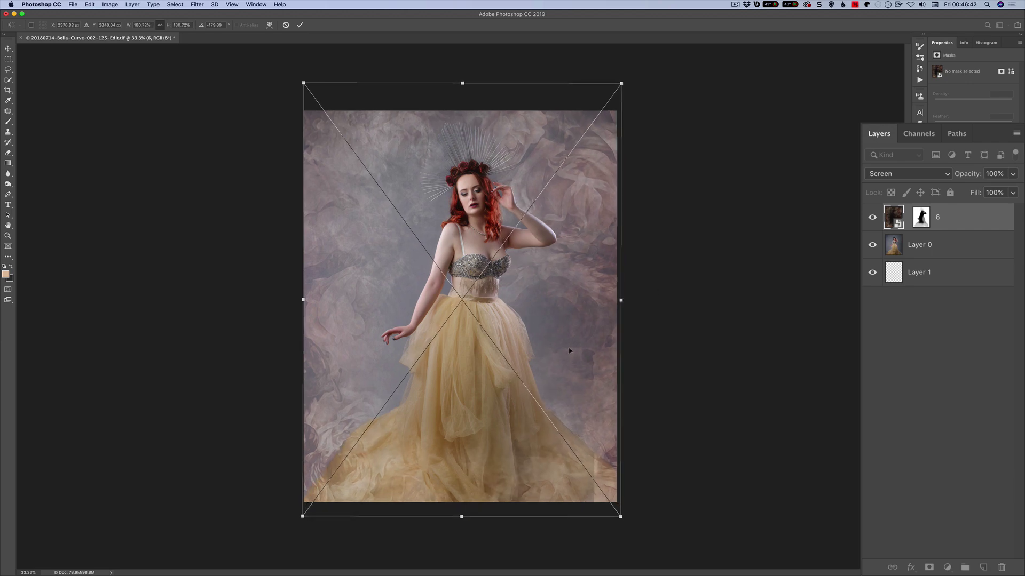
left_click_drag(569, 354, 571, 357)
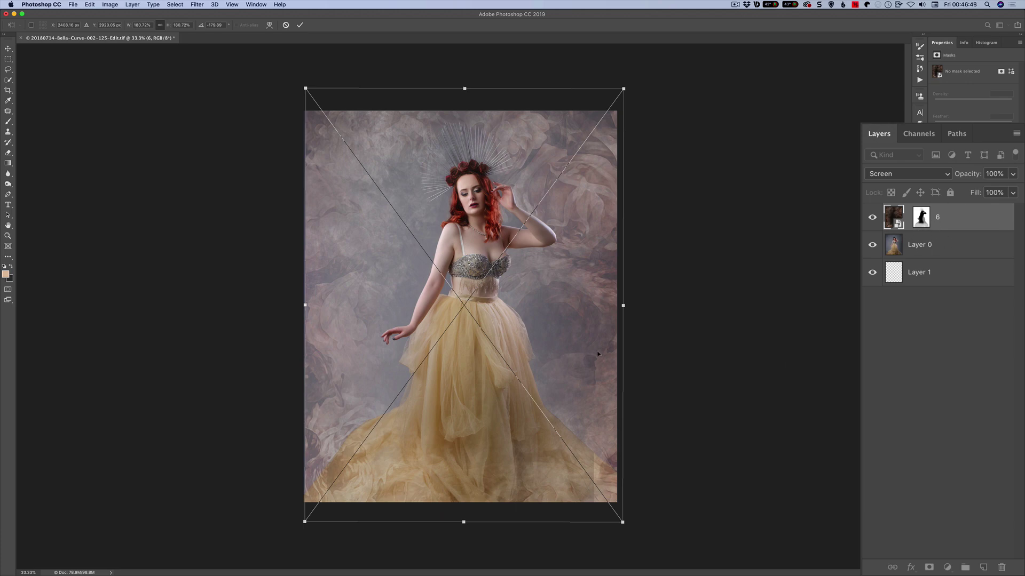
key("Return")
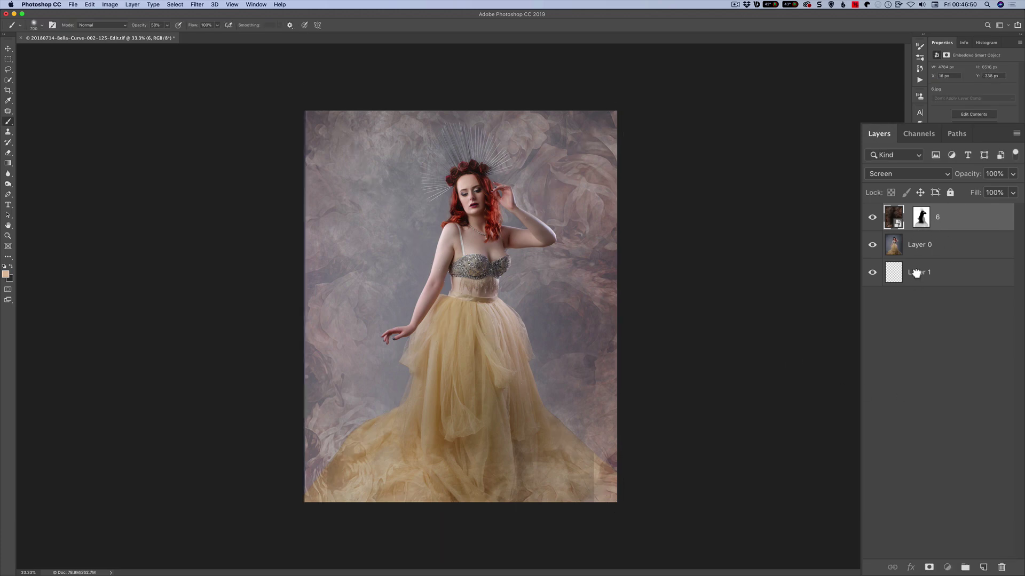
Step: Paint white on texture layer 6's mask over the lower corners to blend the texture across the dress hem and extended edges
left_click(917, 245)
left_click(918, 223)
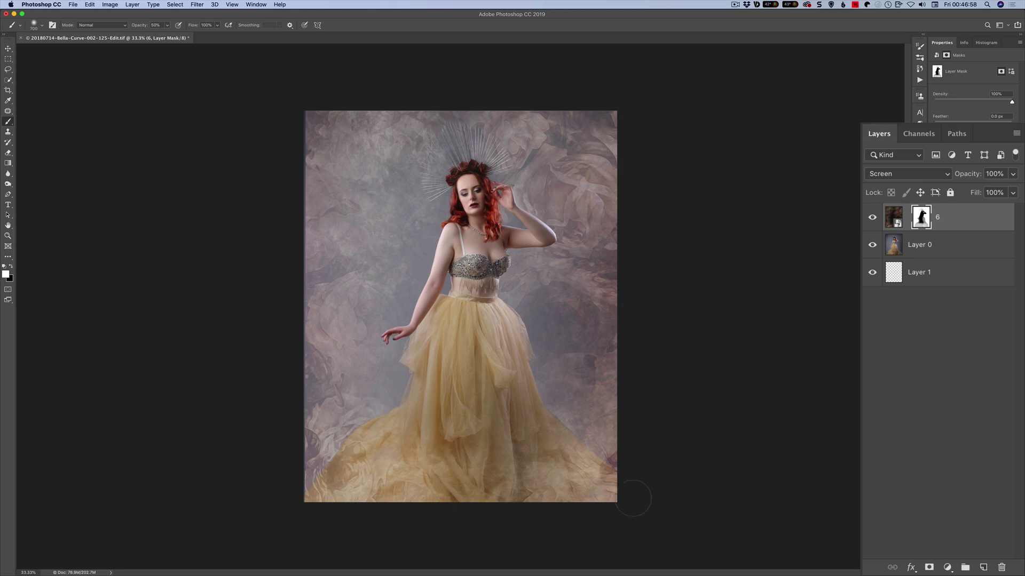
mouse_move(322, 479)
left_mouse_down()
mouse_move(336, 480)
mouse_move(330, 489)
left_mouse_up()
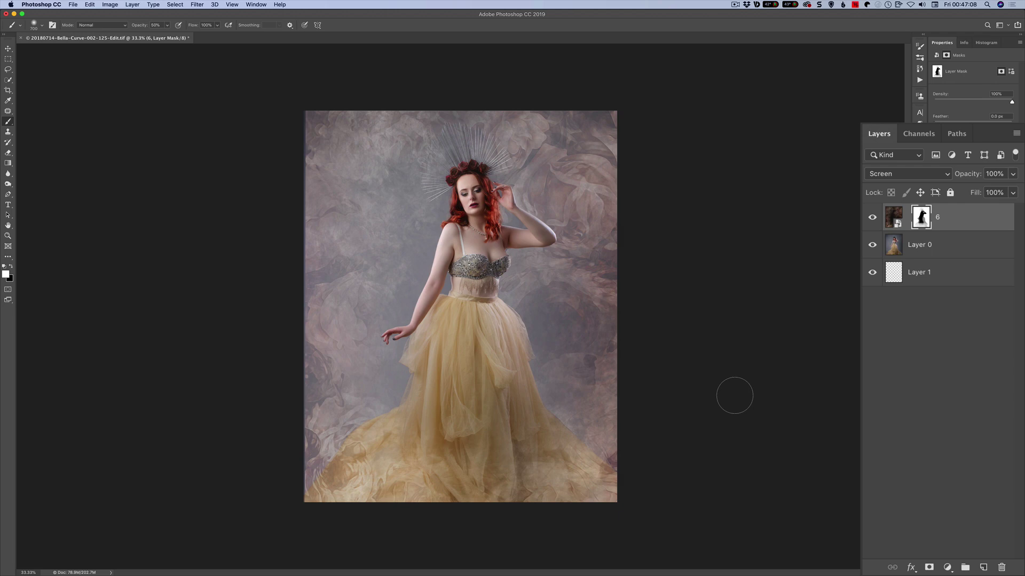
Step: Enlarge the unlinked texture of layer 6 to about 182% and shift it slightly left so it covers the left canvas edge
left_click(947, 363)
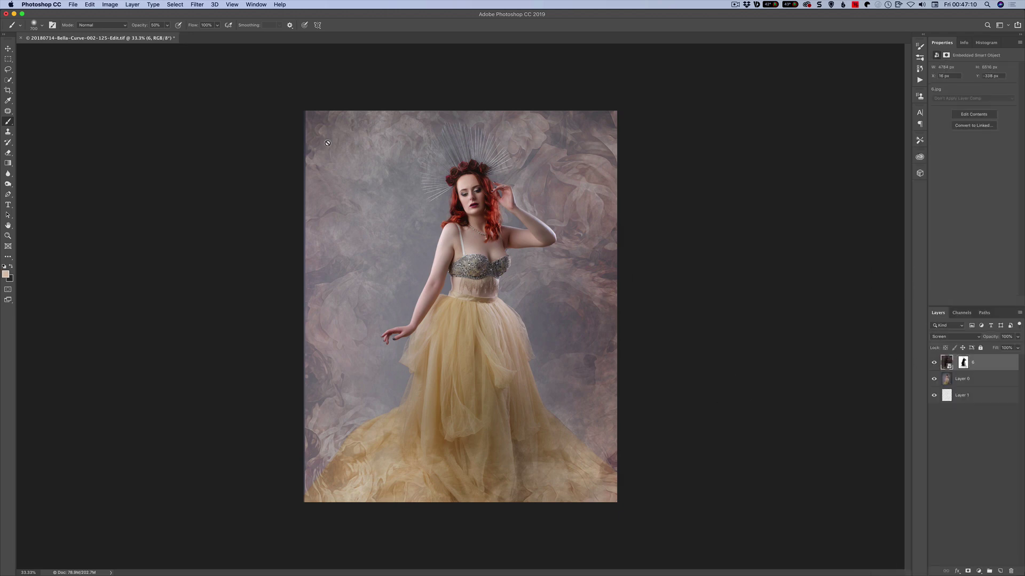
key("super+t")
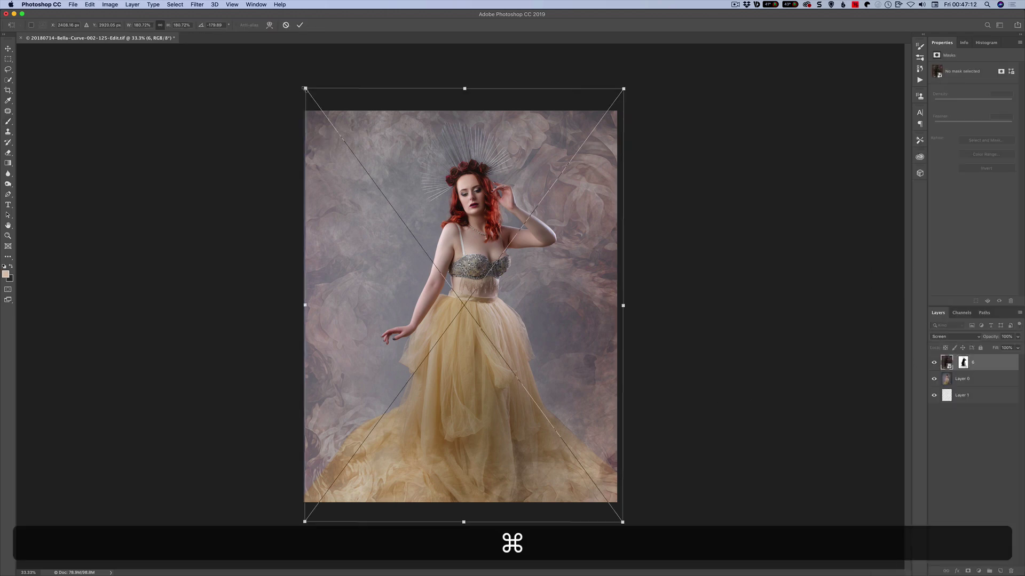
left_click_drag(305, 88, 303, 85)
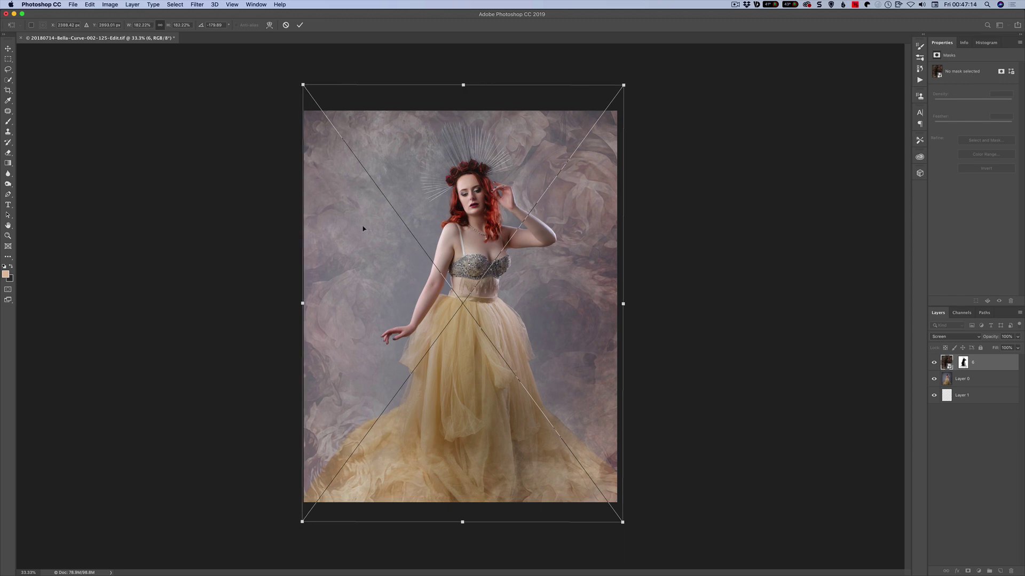
left_click_drag(362, 229, 362, 233)
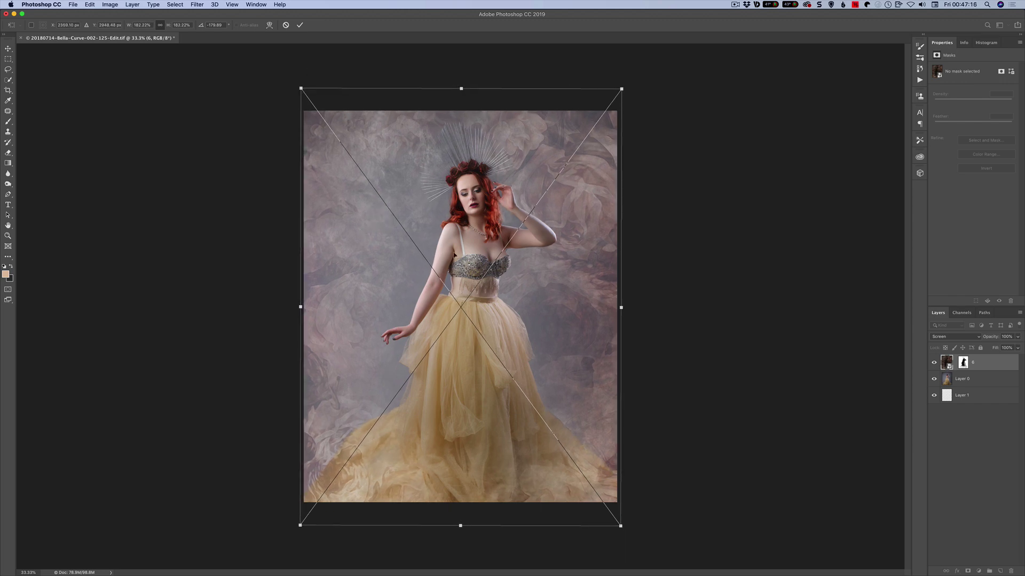
key("Return")
key("b")
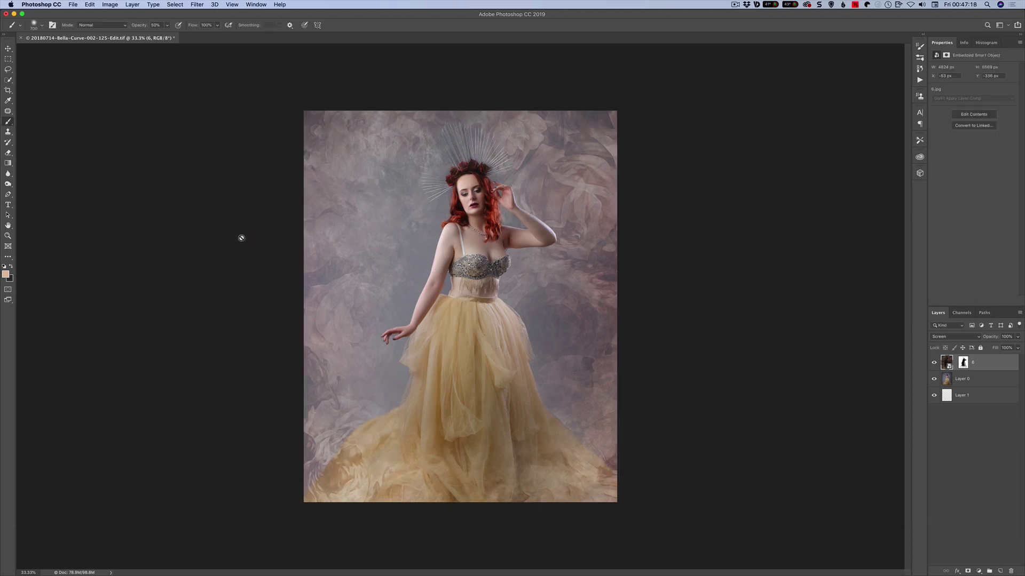